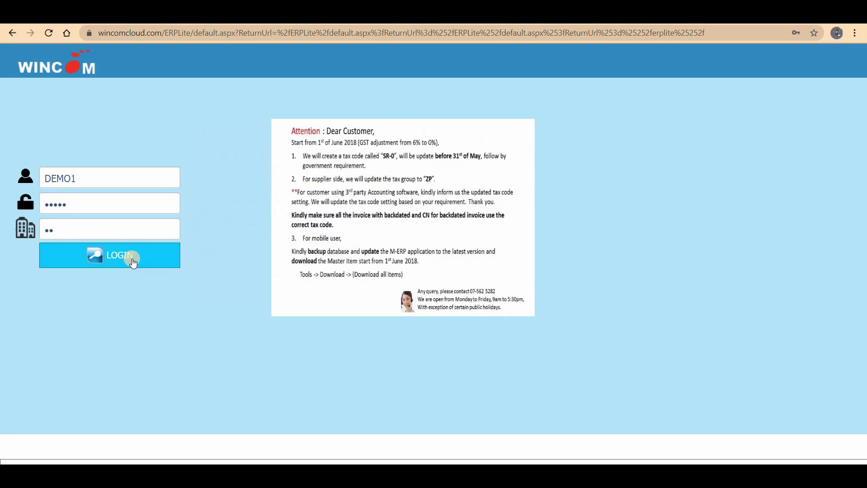
Step: Sign in to Wincom ERP Lite with the user ID, password and company code
click(133, 261)
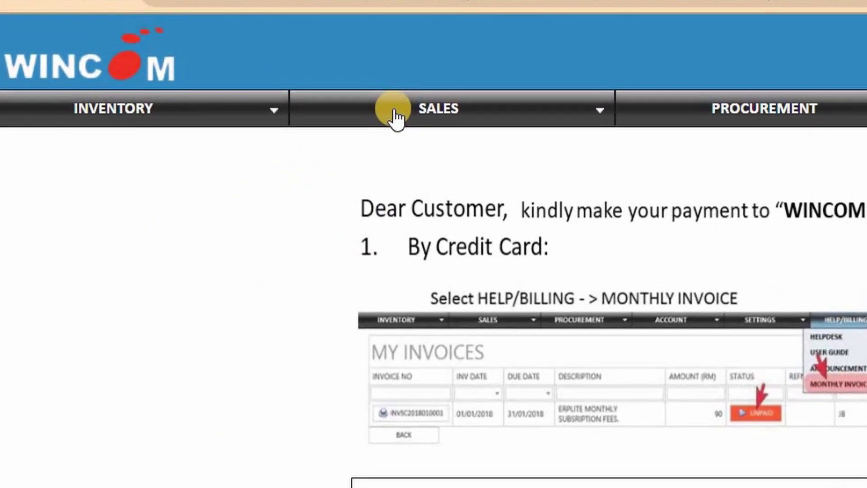
Step: Open customer D003's edit form from page 3 of SALES > MASTER > CUSTOMER PROFILE
click(238, 91)
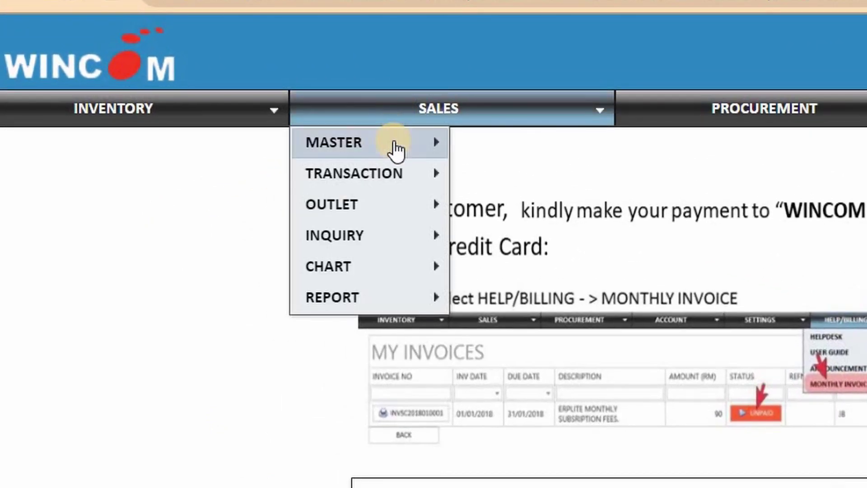
click(394, 143)
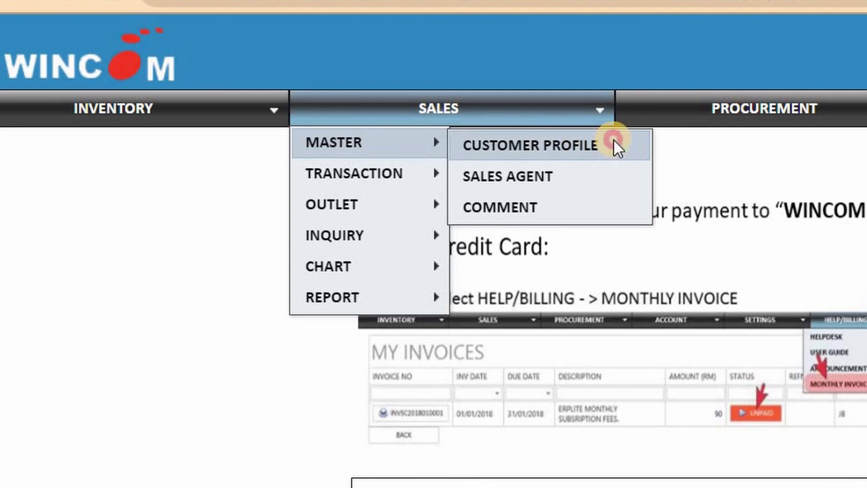
click(616, 147)
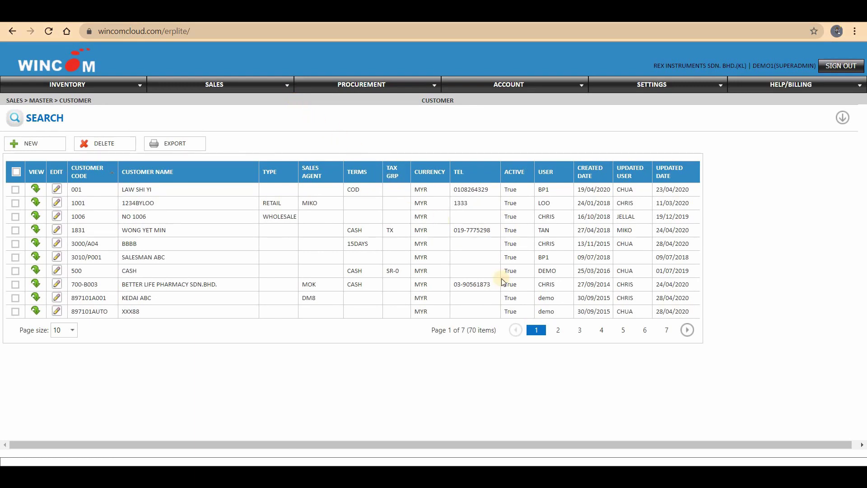
click(578, 329)
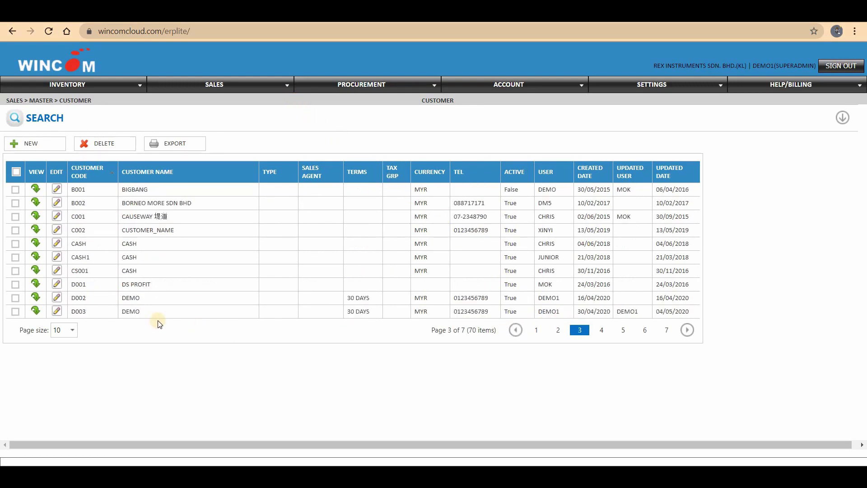
click(15, 311)
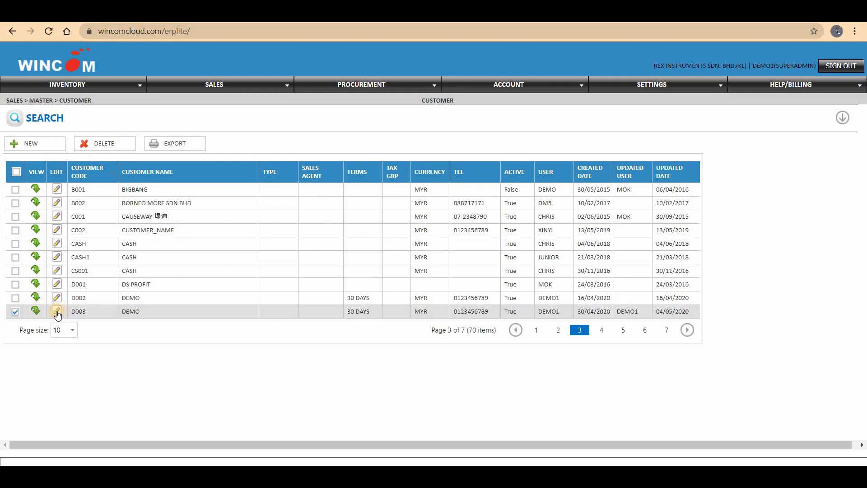
click(57, 311)
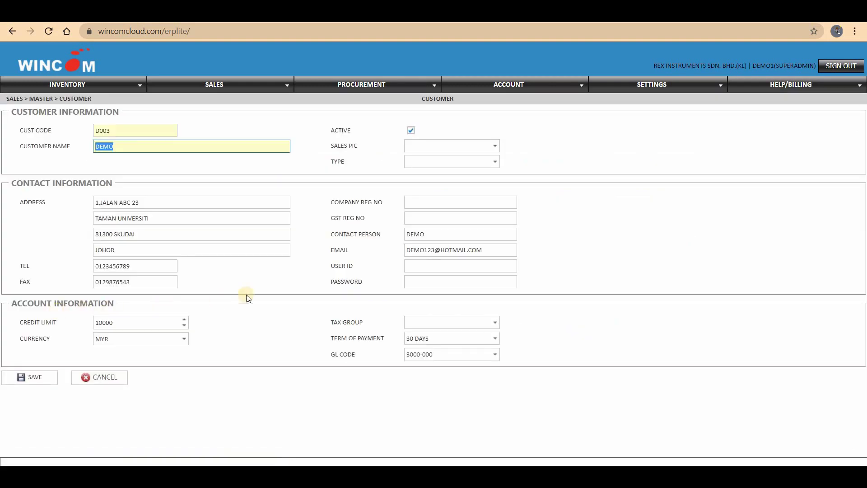
Step: Give customer D003 a mobile user ID and password, save, and confirm
click(437, 266)
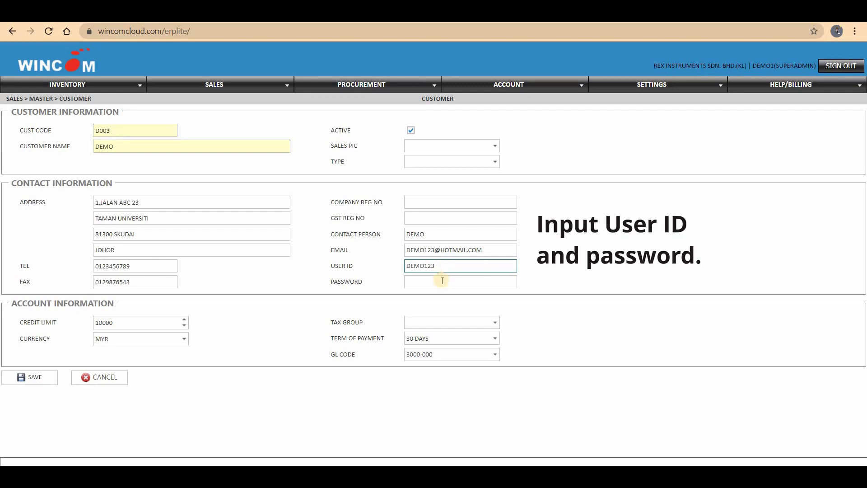
click(441, 282)
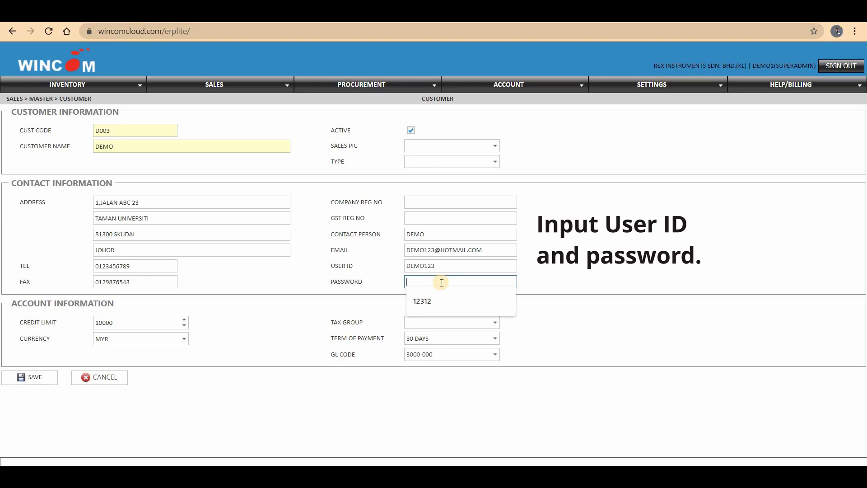
text(12312)
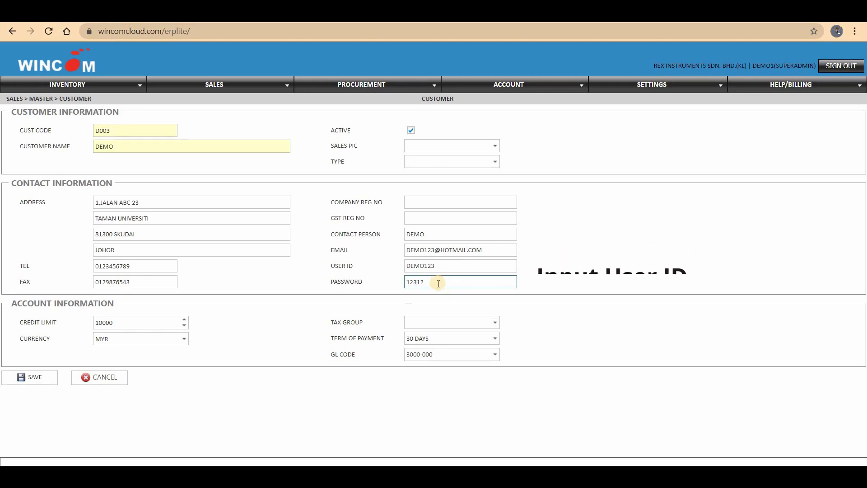
click(39, 380)
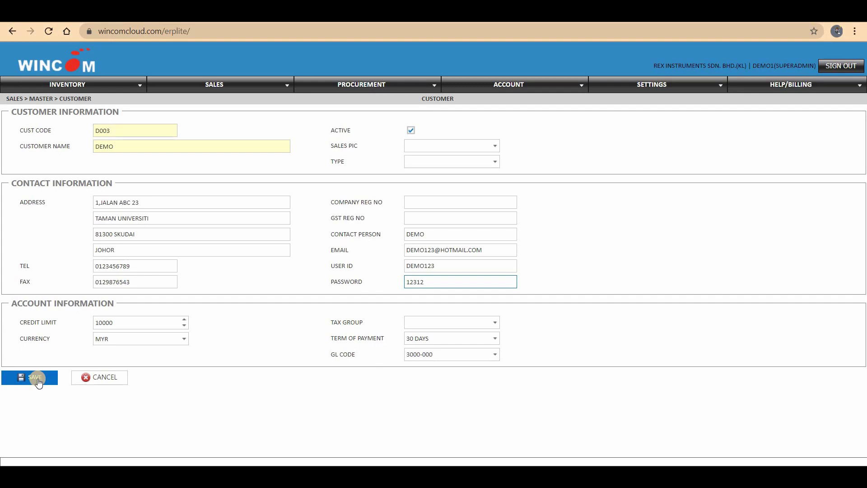
click(38, 379)
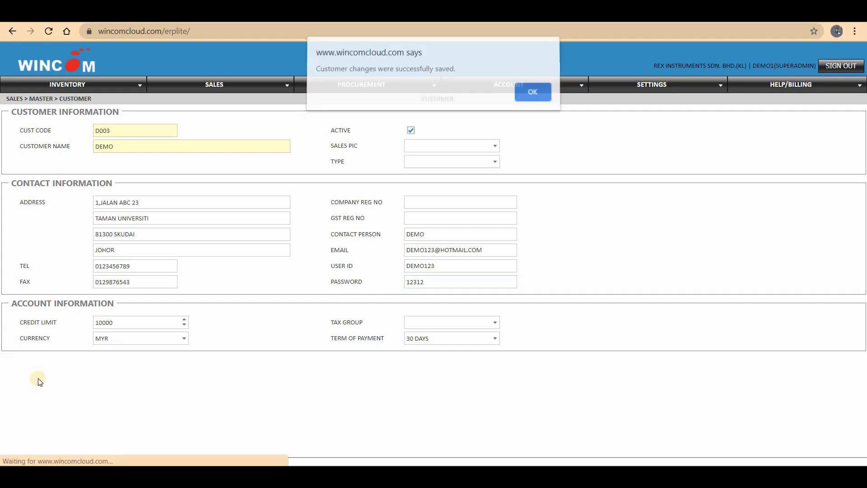
click(531, 102)
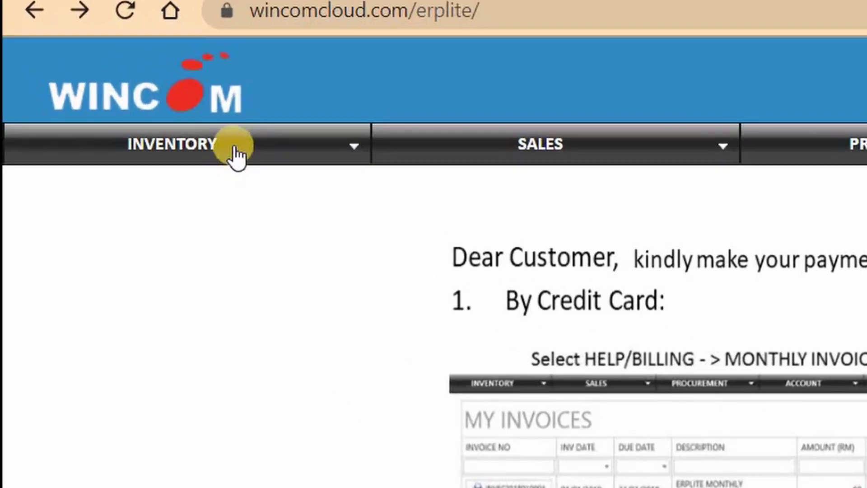
Step: Open item 001 from INVENTORY > MASTER > ITEM MASTER to view its details
click(235, 149)
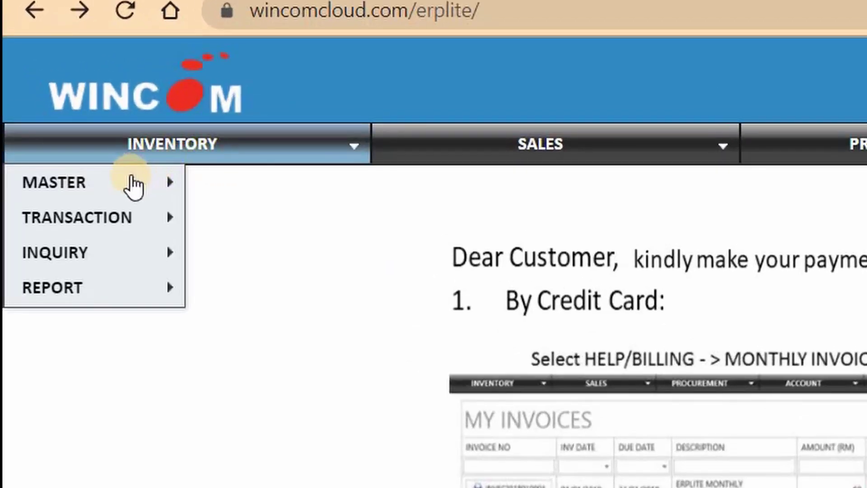
mouse_move(132, 178)
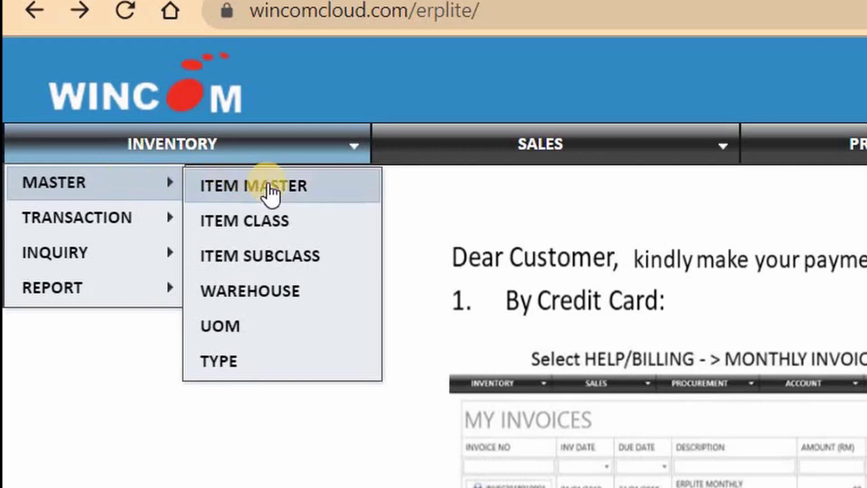
click(348, 180)
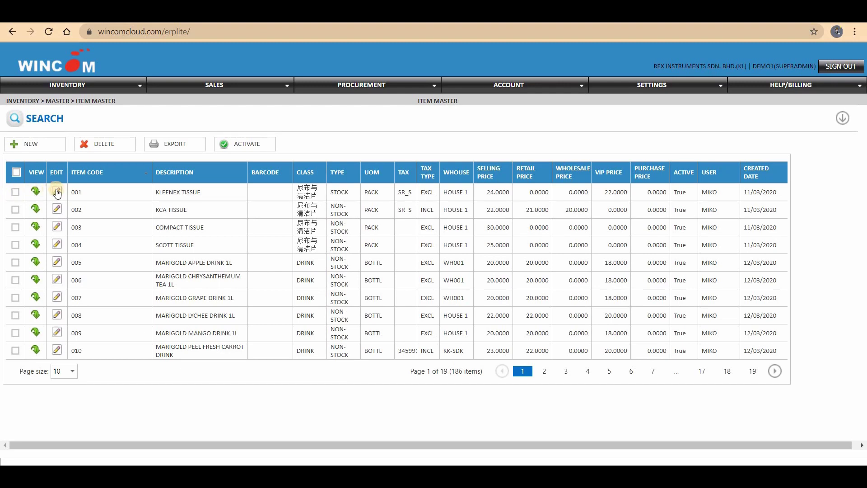
click(16, 194)
click(58, 193)
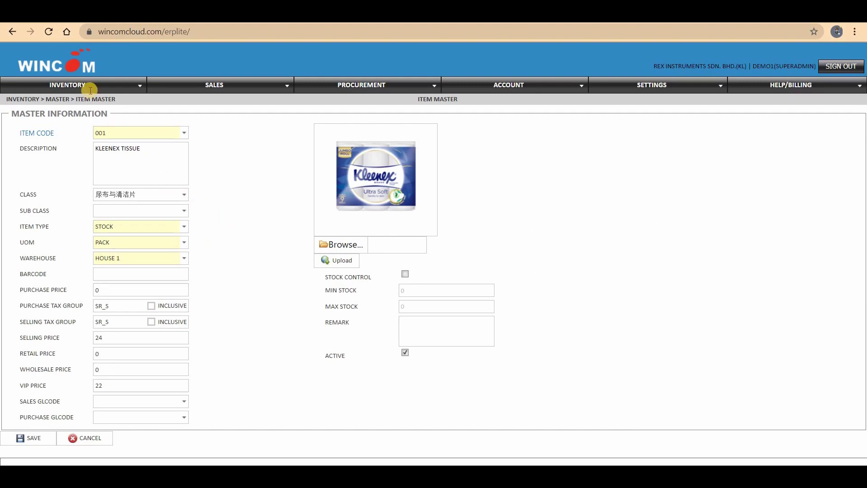
Step: Return to the Item Master list and start a blank new item record
click(12, 33)
click(44, 149)
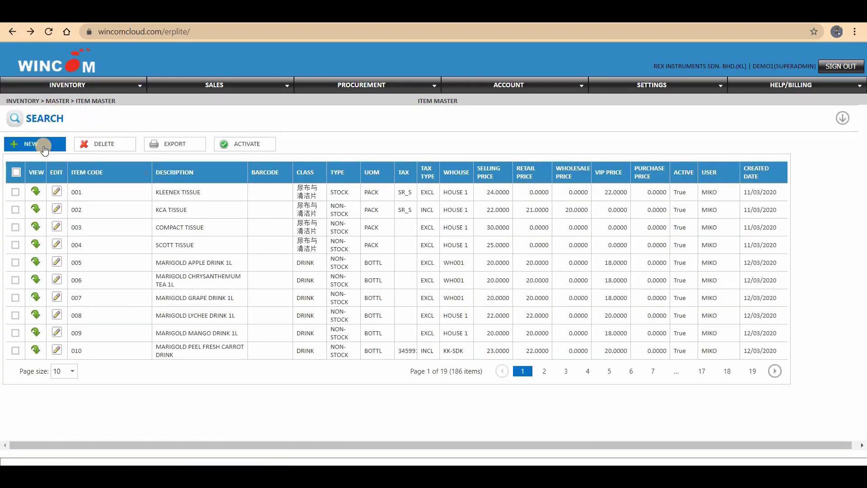
click(44, 147)
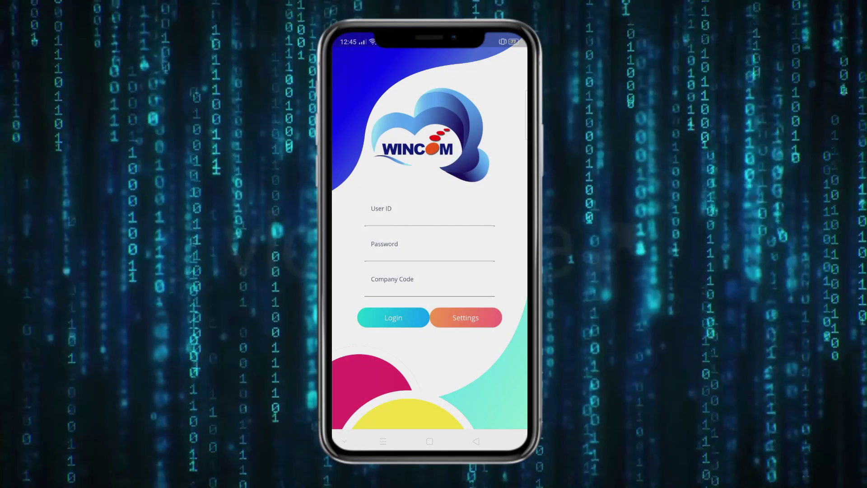
Step: Log in to the WinOrder app with the customer's user ID, password and company code
click(457, 216)
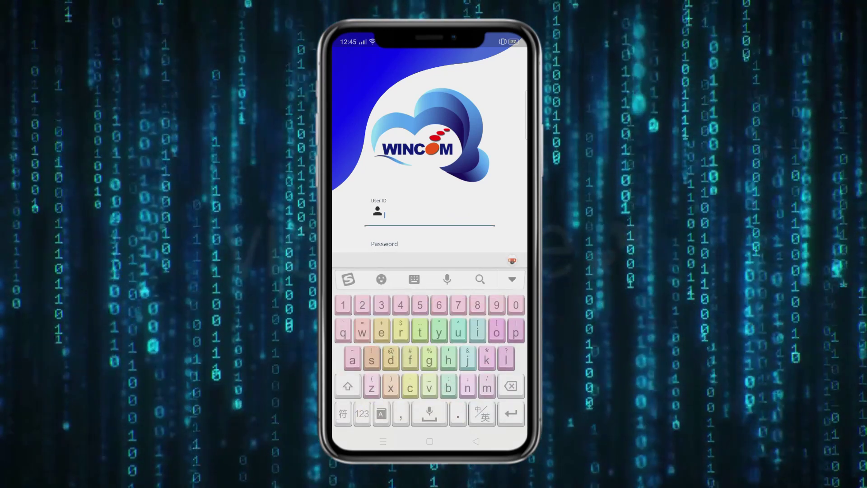
text(demo)
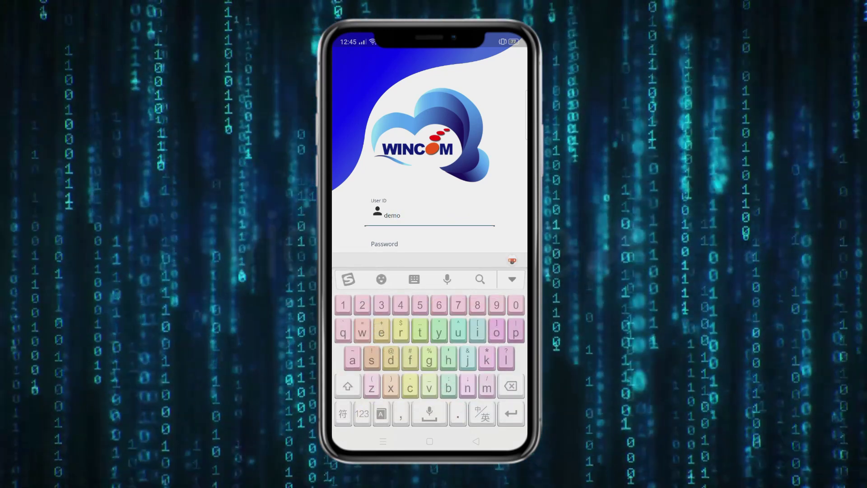
text(123)
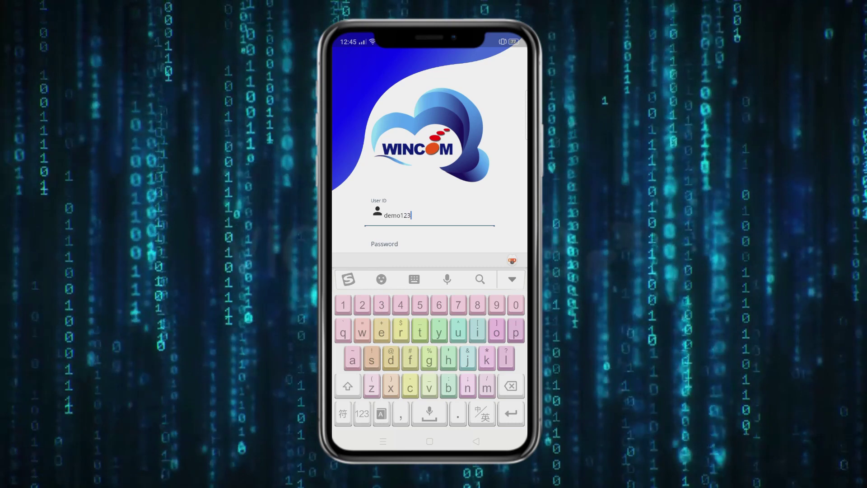
click(512, 279)
click(429, 245)
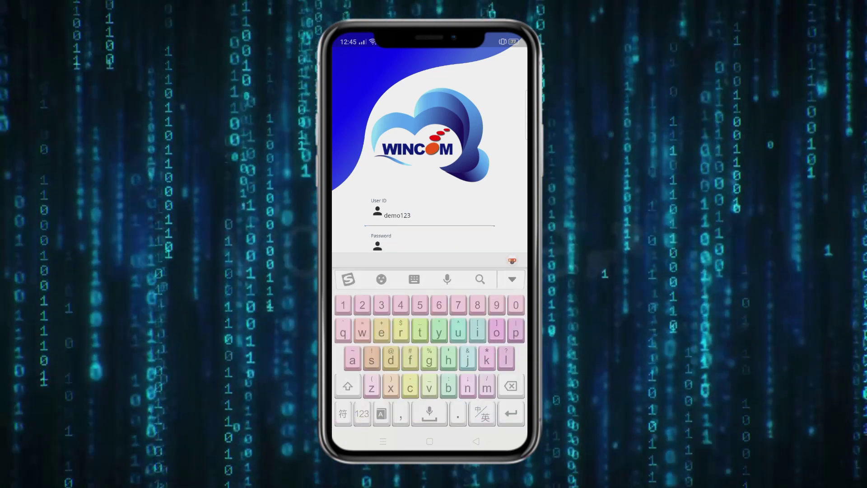
click(362, 413)
text(12)
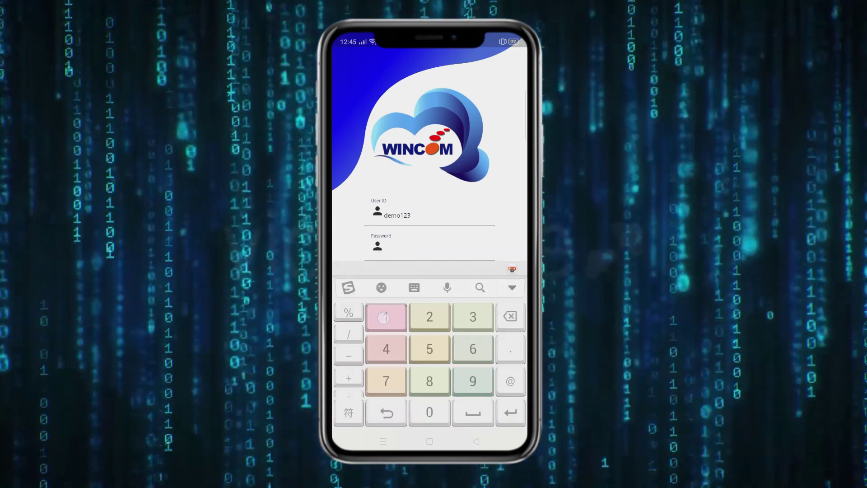
text(3)
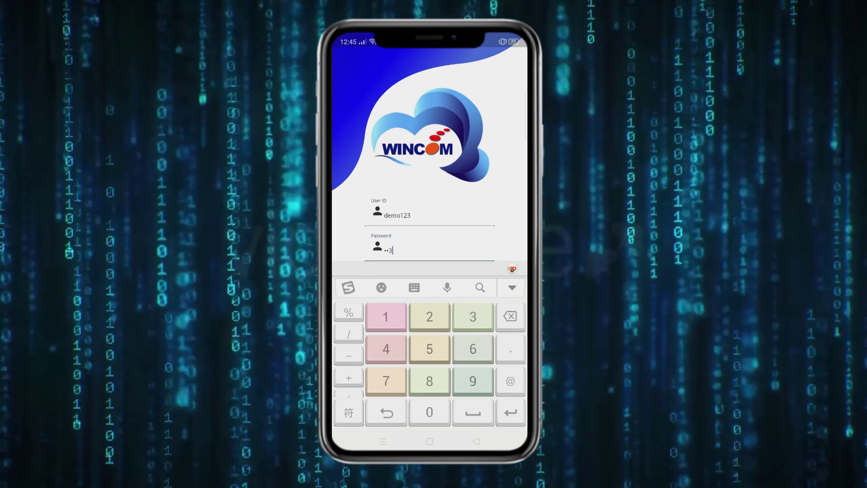
text(12)
click(512, 287)
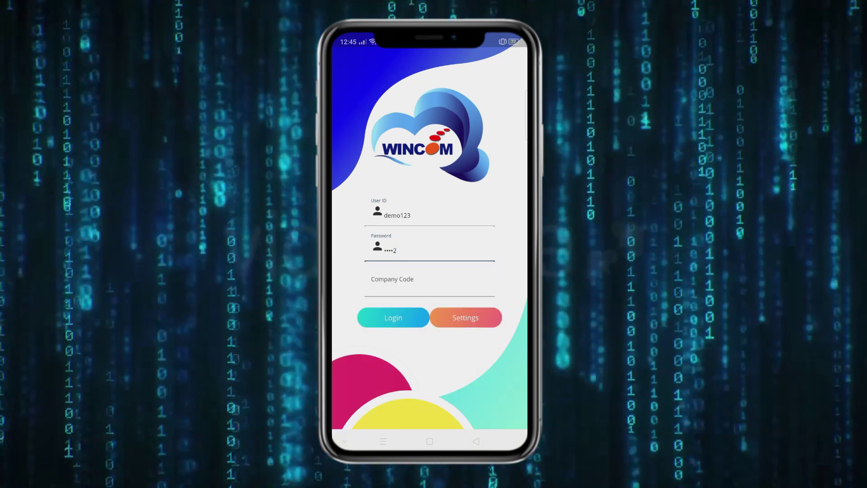
click(478, 294)
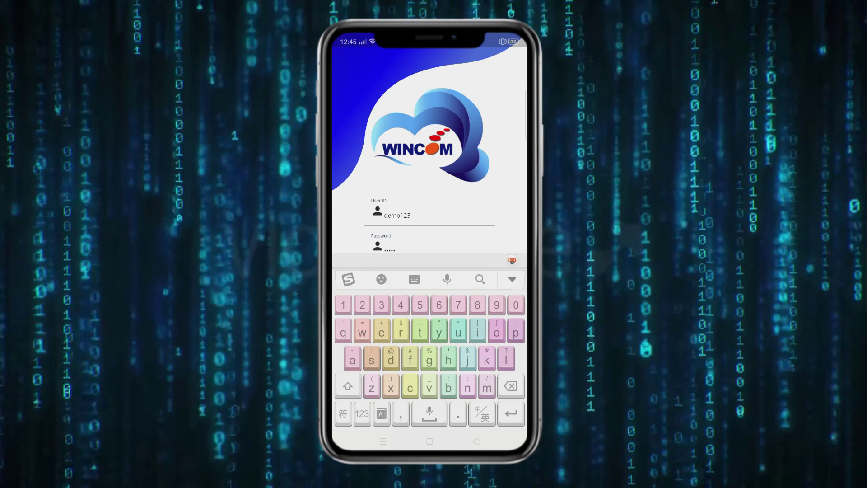
text(ab)
click(512, 279)
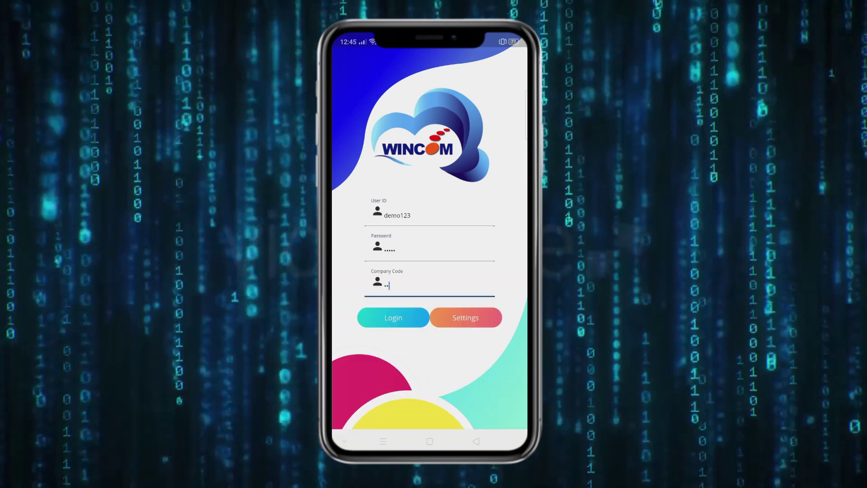
click(382, 323)
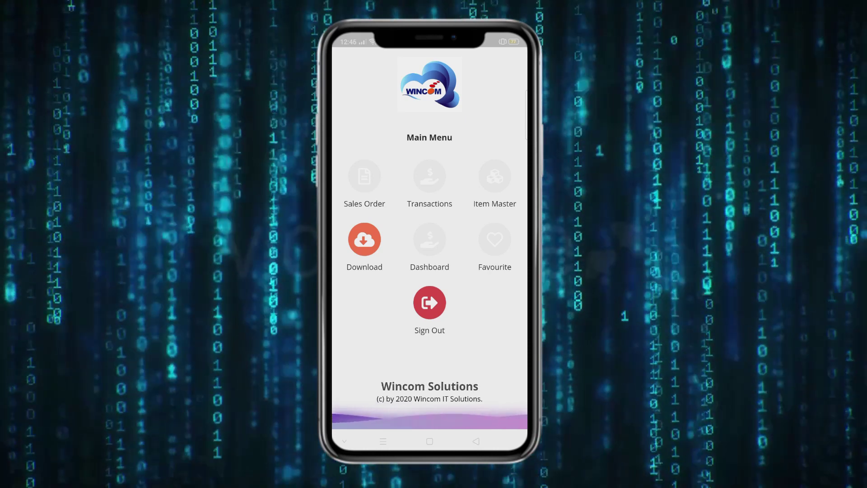
Step: Download WinOrder's reference data from the Main Menu
click(364, 239)
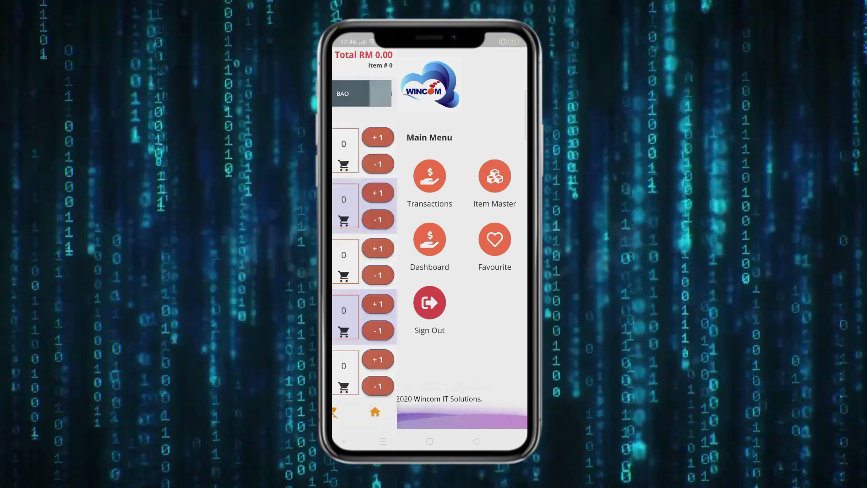
Step: Add one lychee drink and review the cart totalling RM 65.00 with 5.91 tax
scroll(374, 345, down, 5)
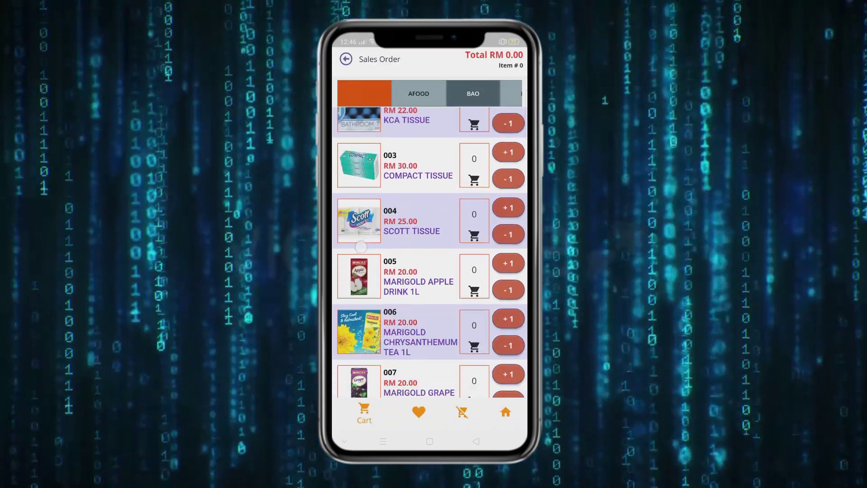
scroll(376, 325, down, 5)
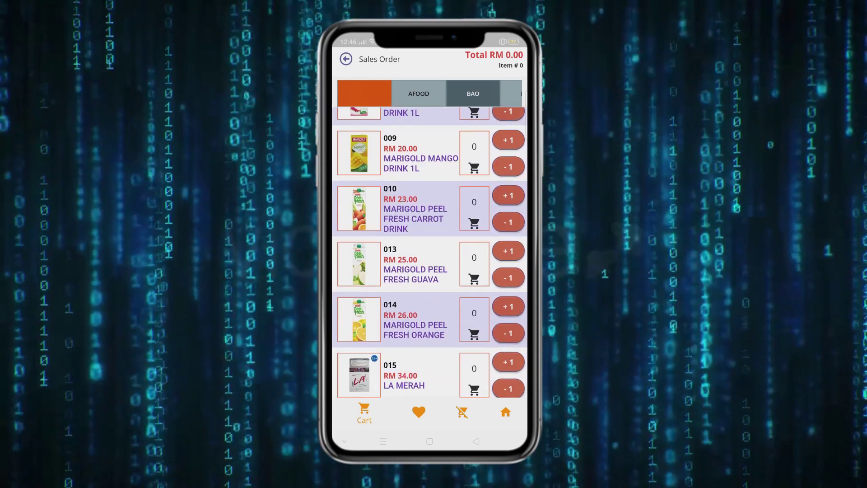
drag(388, 312, 378, 348)
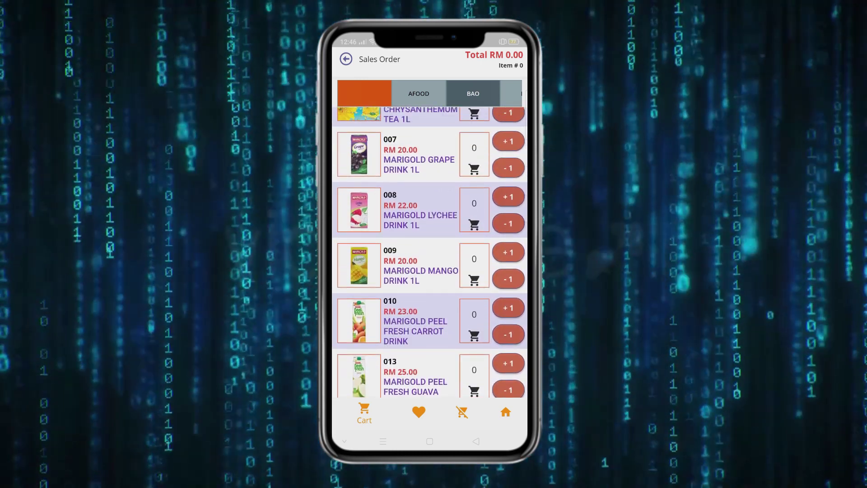
scroll(406, 253, up, 2)
click(509, 255)
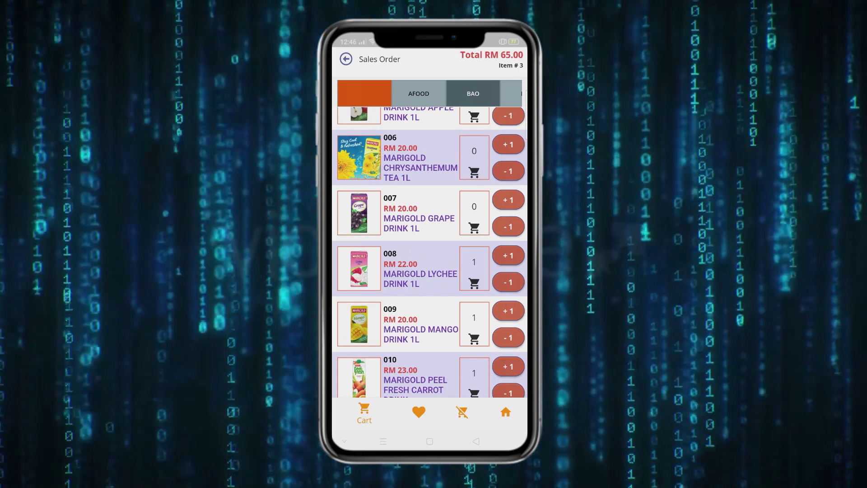
click(357, 413)
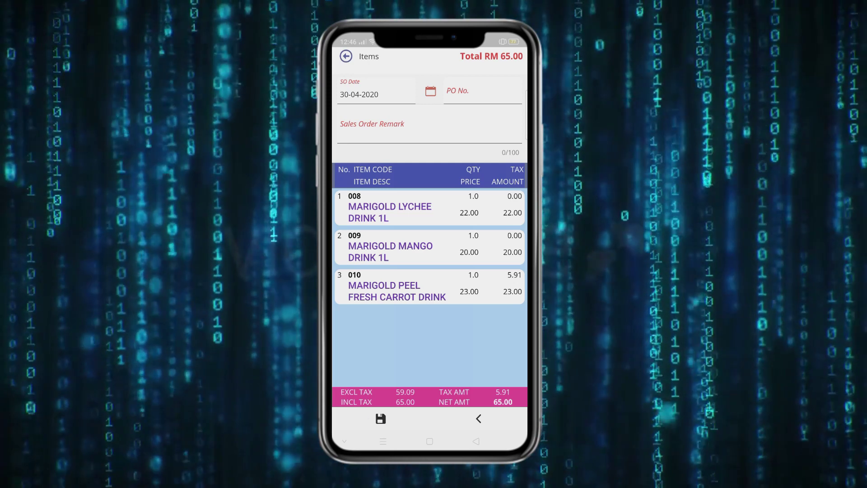
Step: Save the three-item order as sales order SO20040099
click(380, 419)
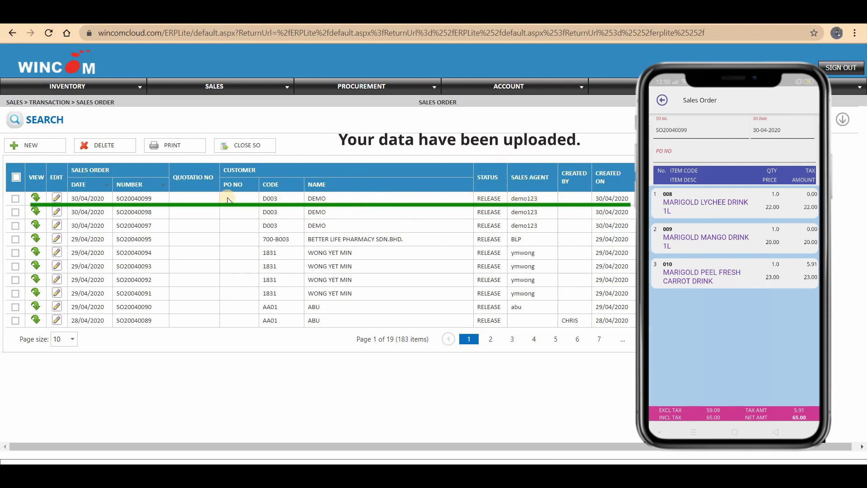
Step: Open SO20040099 from the Sales Order list and review its three items and RM 65.00 total
click(16, 198)
click(58, 199)
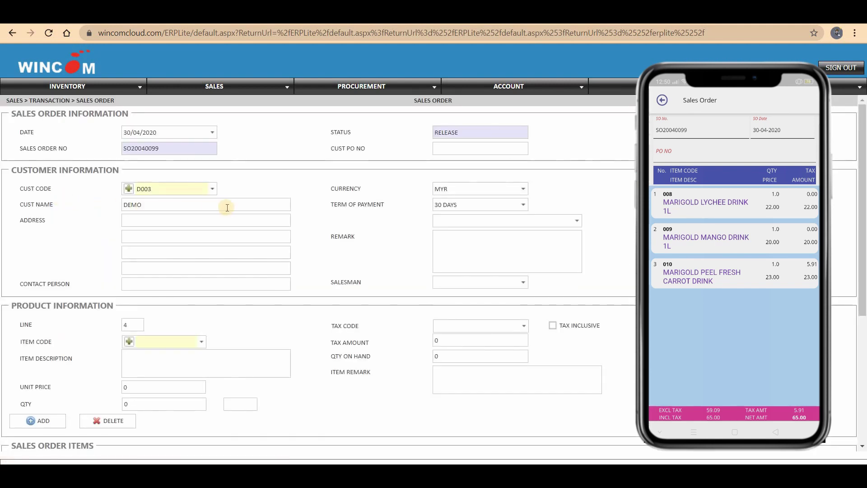
scroll(235, 212, down, 1)
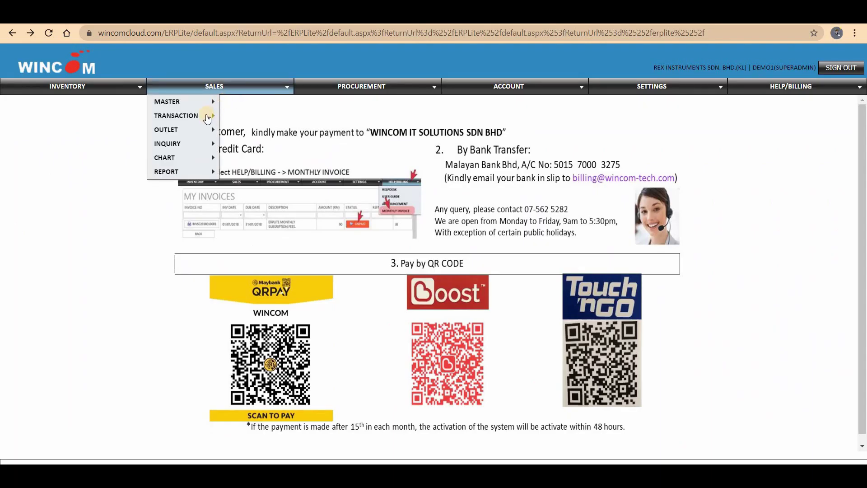
Step: Create a new invoice from Sales > Transaction > Invoice, dated 30/04/2020
mouse_move(207, 119)
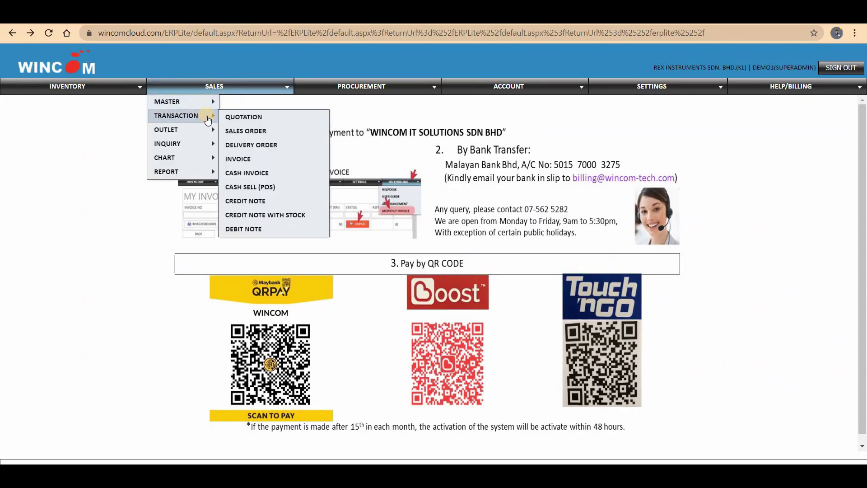
click(260, 160)
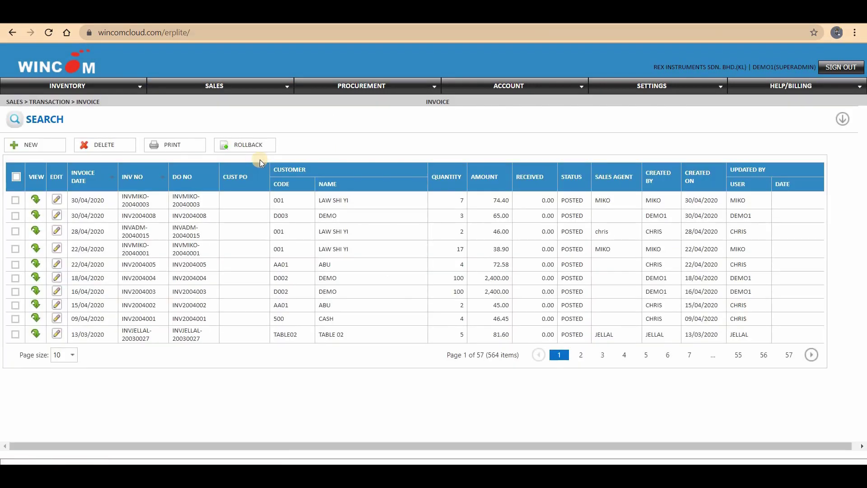
click(48, 147)
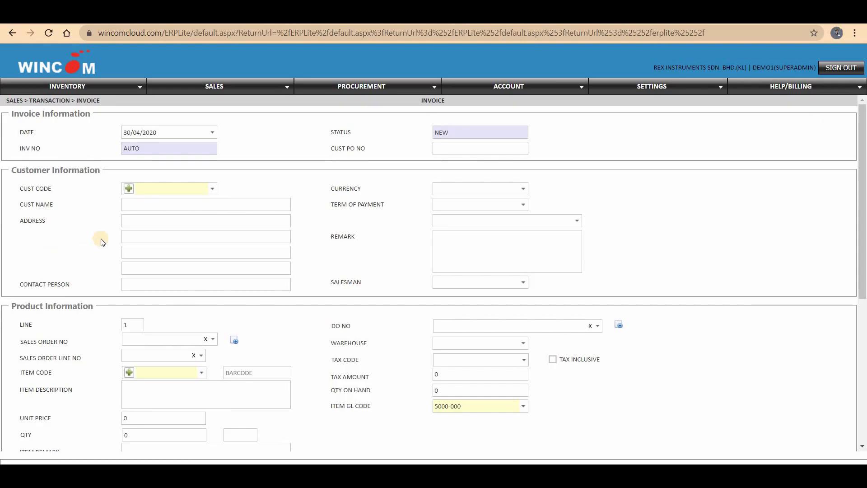
Step: Set the invoice's customer code to D003
click(212, 189)
click(285, 343)
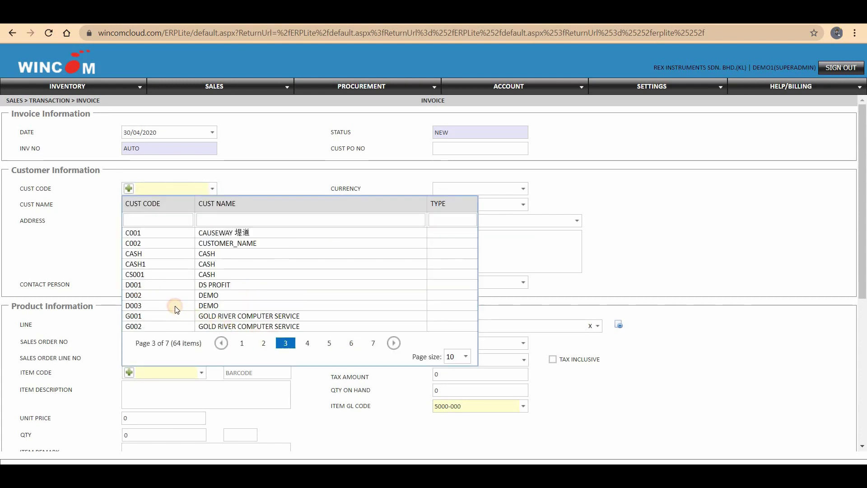
click(176, 308)
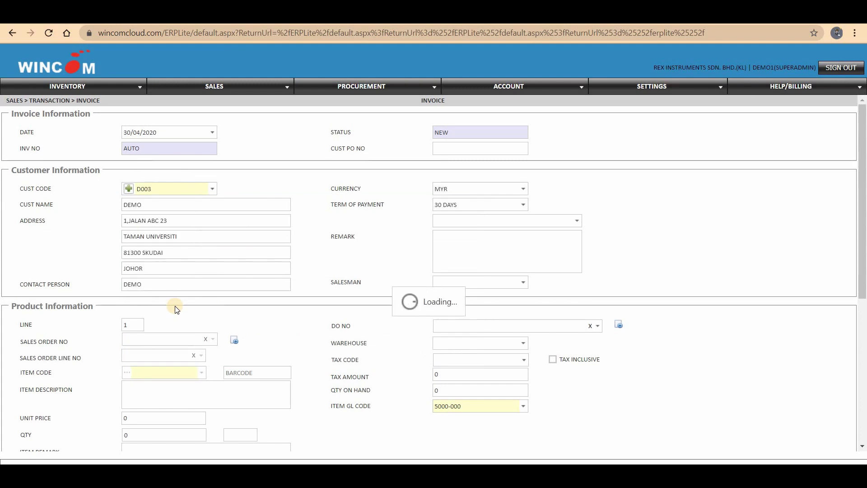
Step: Add sales order SO20040099's three items to the invoice, totalling 65.00 with 5.91 tax
click(212, 339)
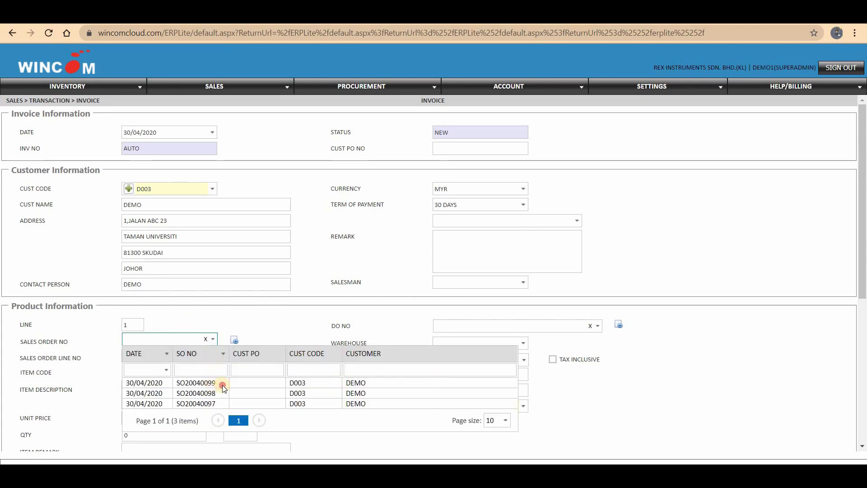
click(223, 386)
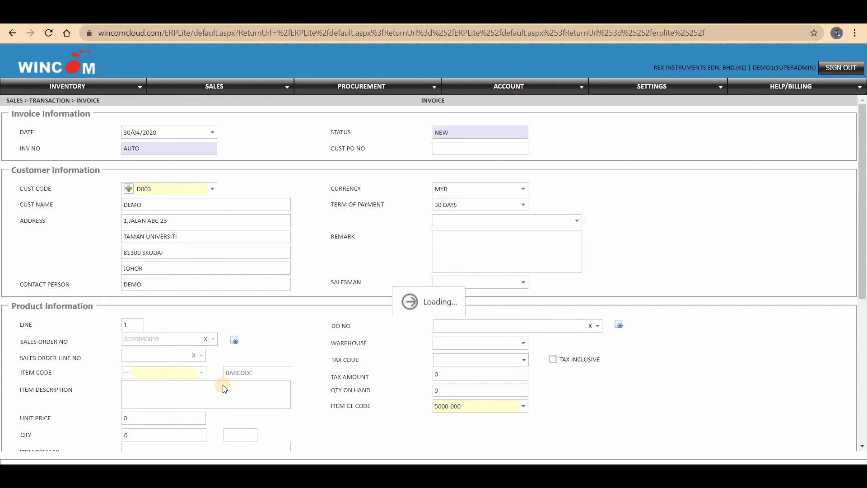
click(233, 339)
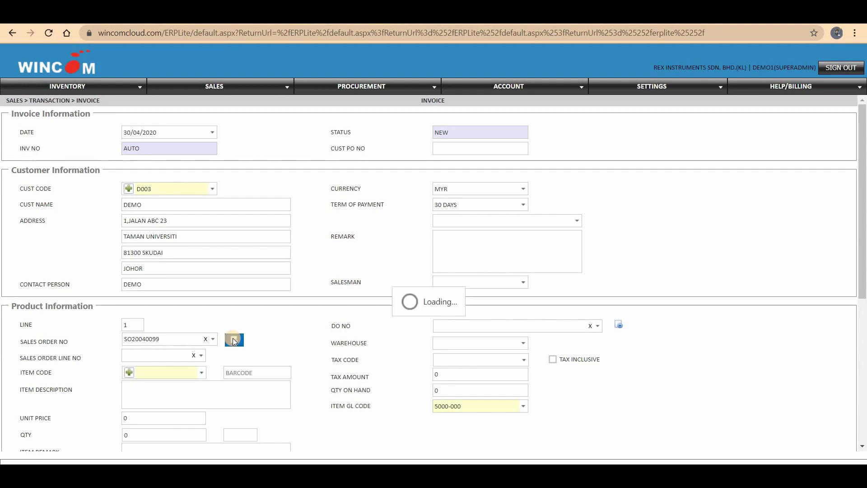
scroll(234, 342, down, 6)
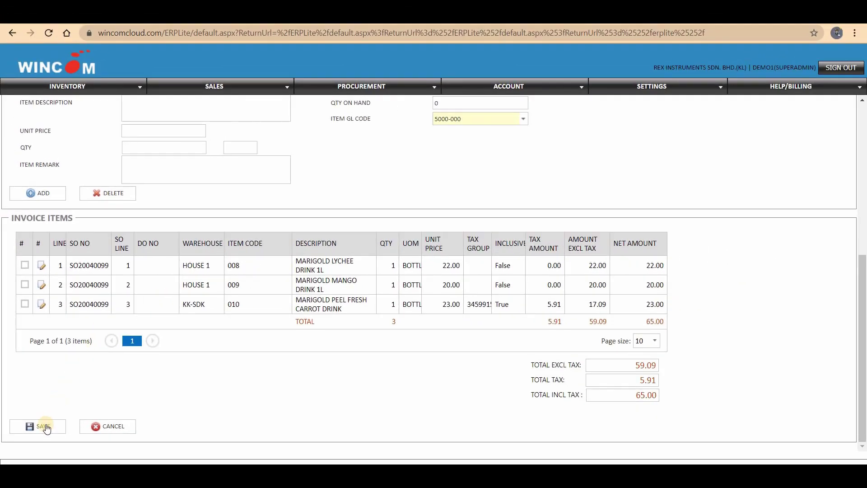
Step: Save D003's 65.00 invoice so it is created and posted as INV2004008
click(46, 442)
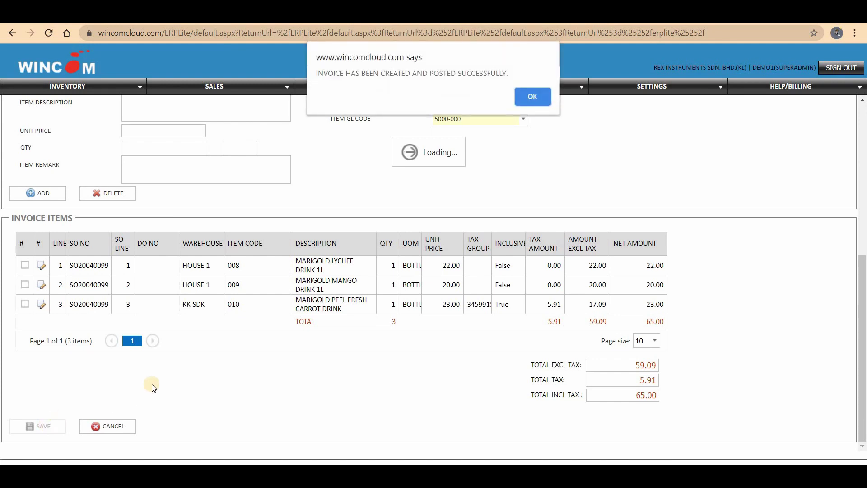
click(522, 96)
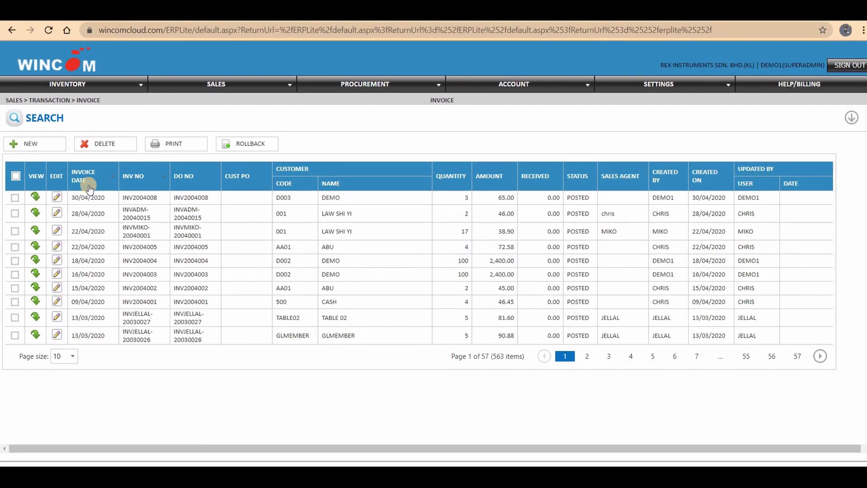
Step: Print invoice INV2004008 from the invoice list
click(109, 198)
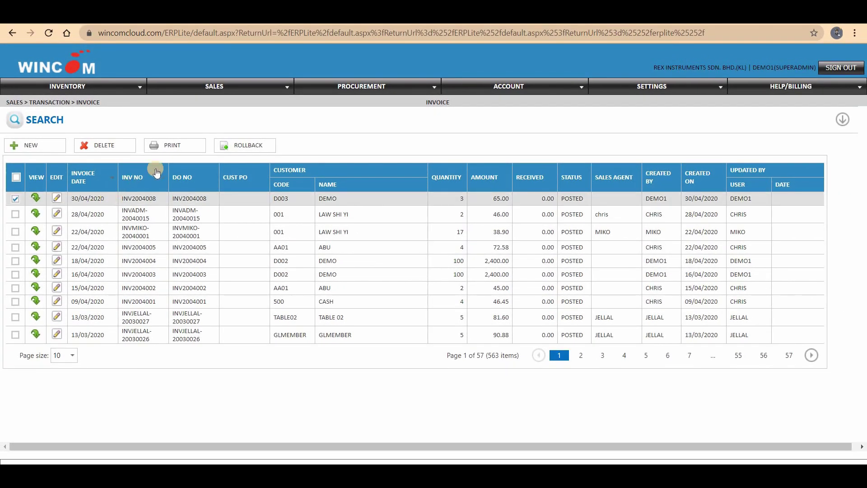
click(190, 150)
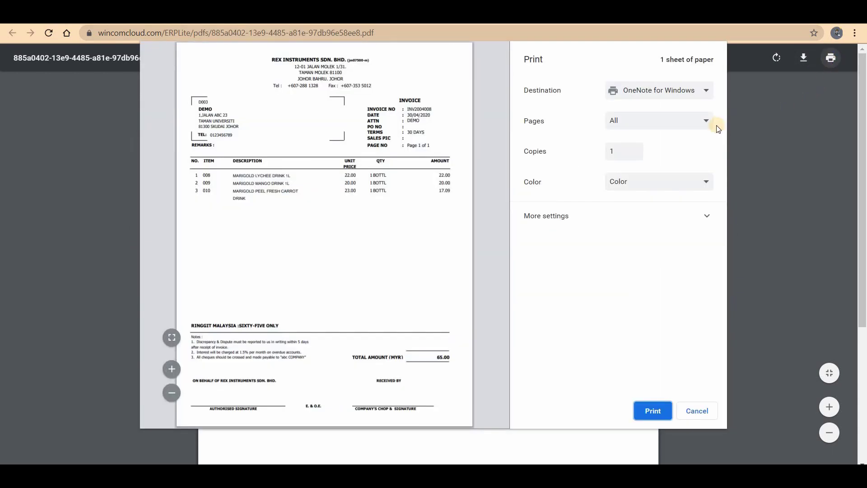
Step: Print the INV2004008 PDF, one colour copy of all pages, to OneNote for Windows
click(701, 90)
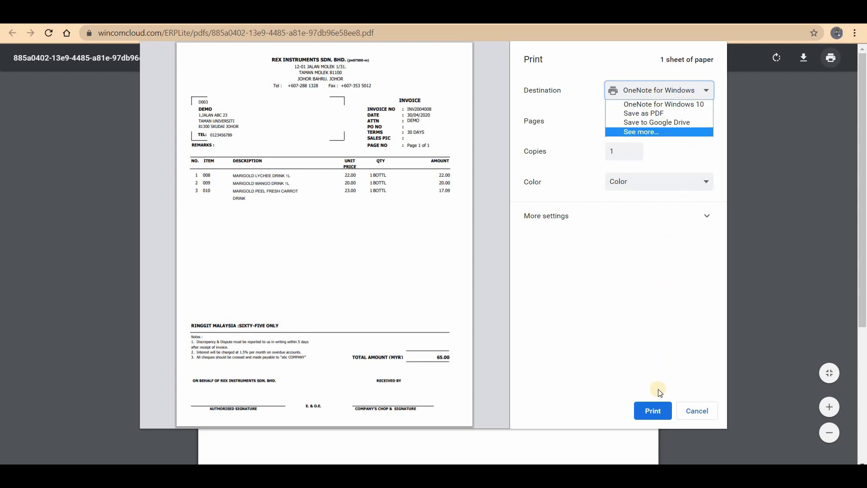
click(657, 411)
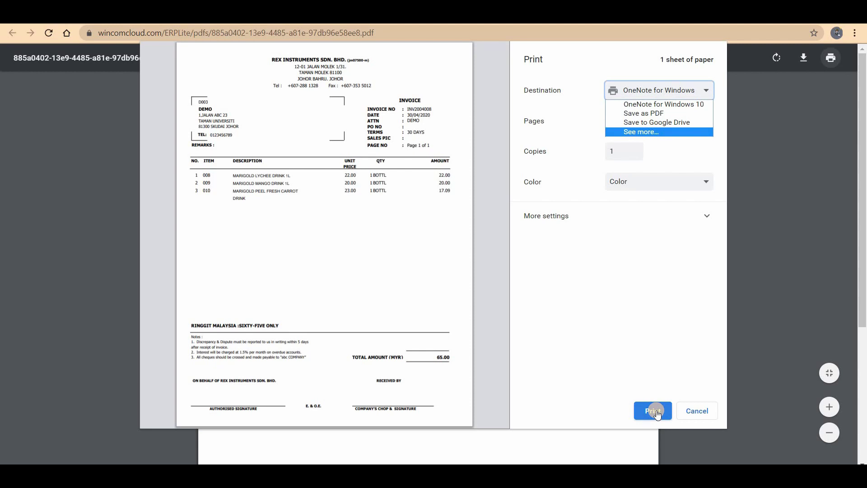